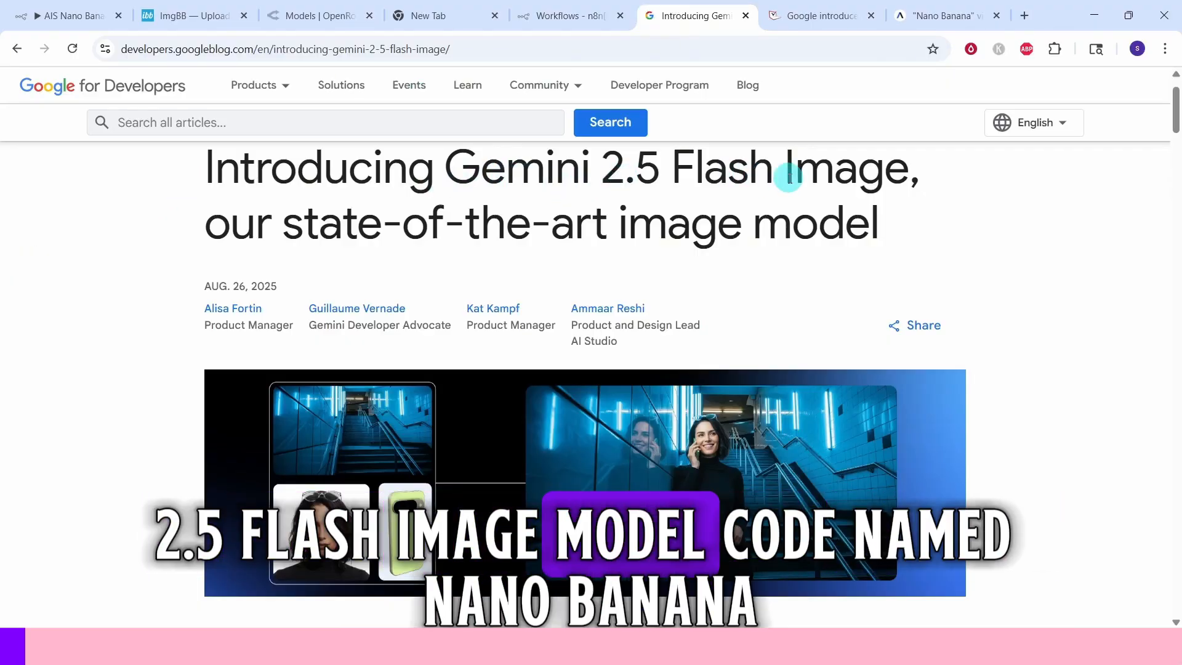
- Read through the Google Developers and Axios articles on Gemini 2.5 Flash Image, examining its example images and capabilities
key("ctrl+Tab")
key("ctrl+shift+Tab")
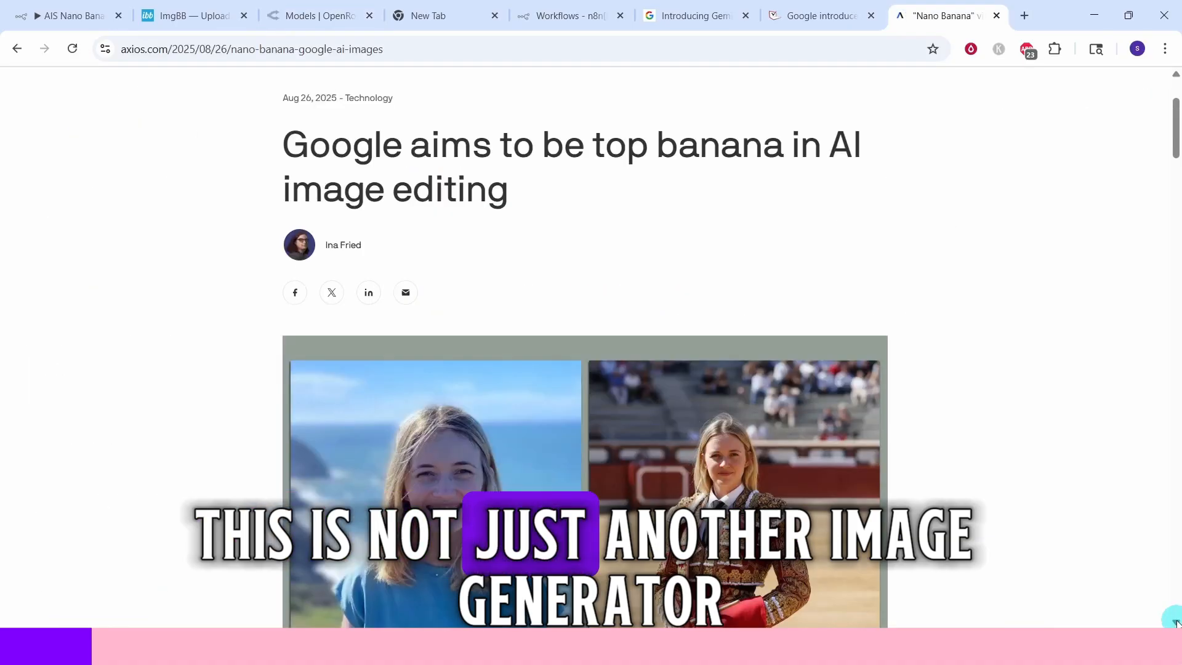
scroll(1176, 623, "down", 1)
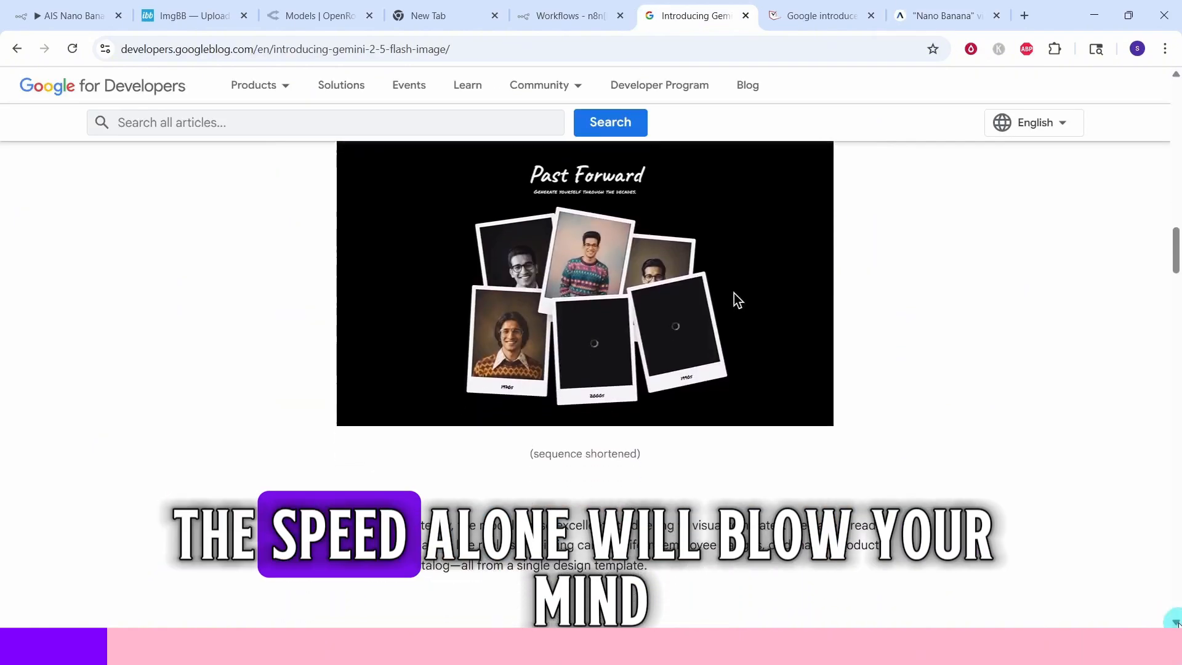
scroll(1176, 623, "down", 3)
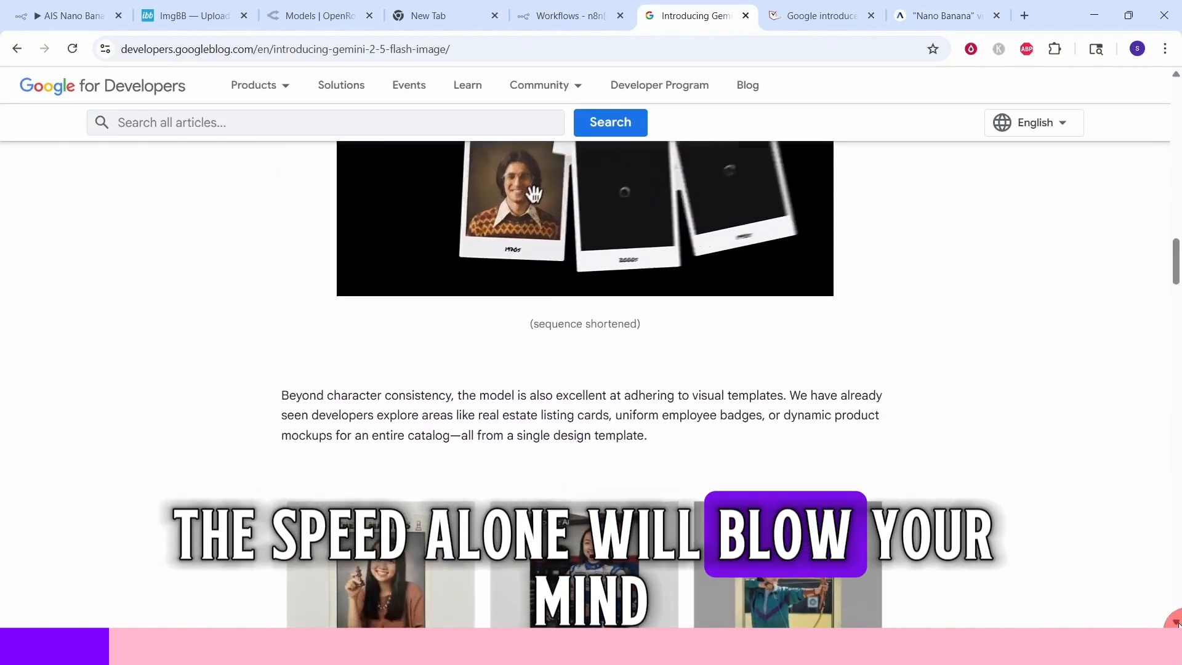
scroll(1176, 624, "down", 2)
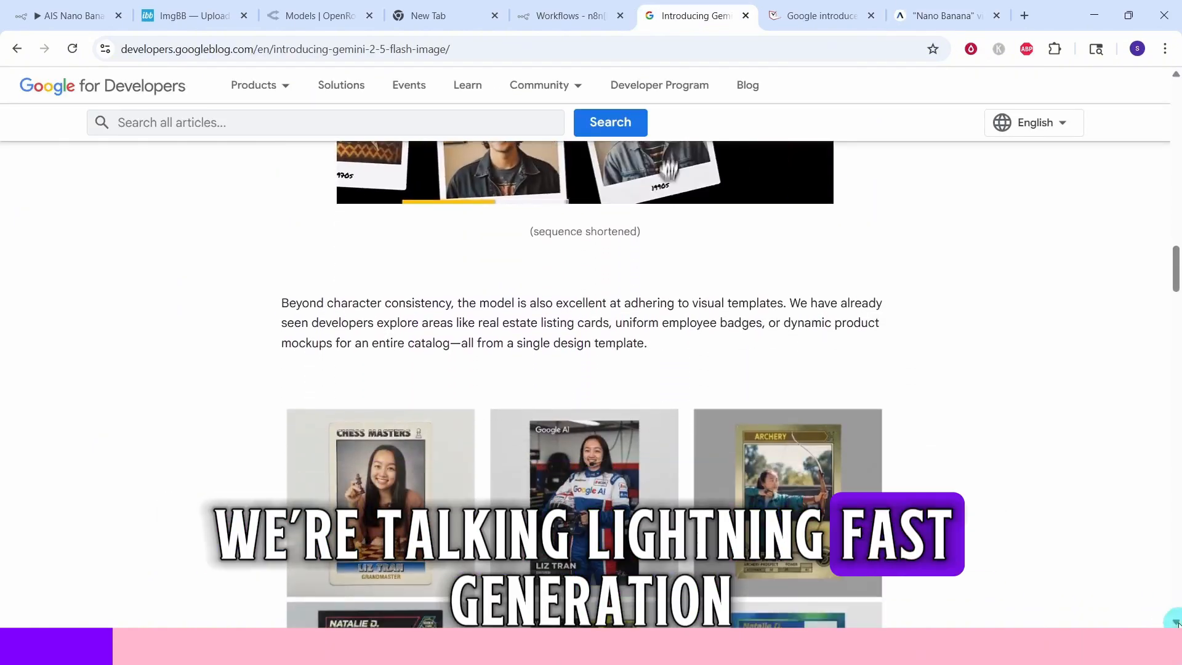
scroll(1176, 623, "down", 2)
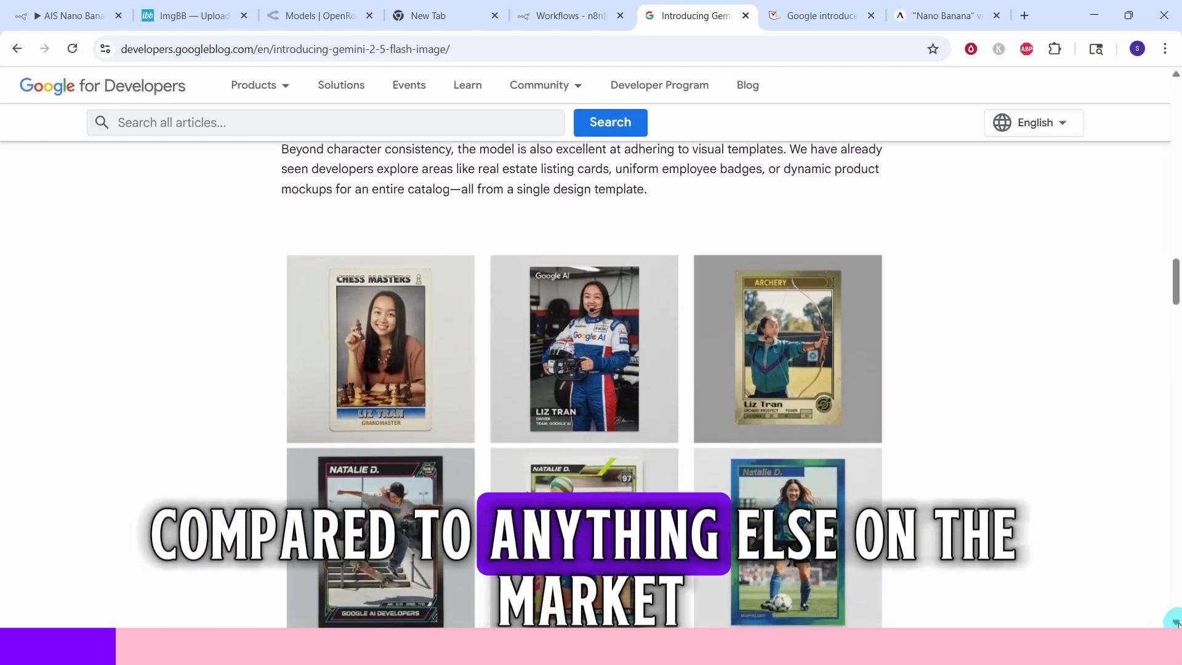
scroll(1176, 623, "down", 1)
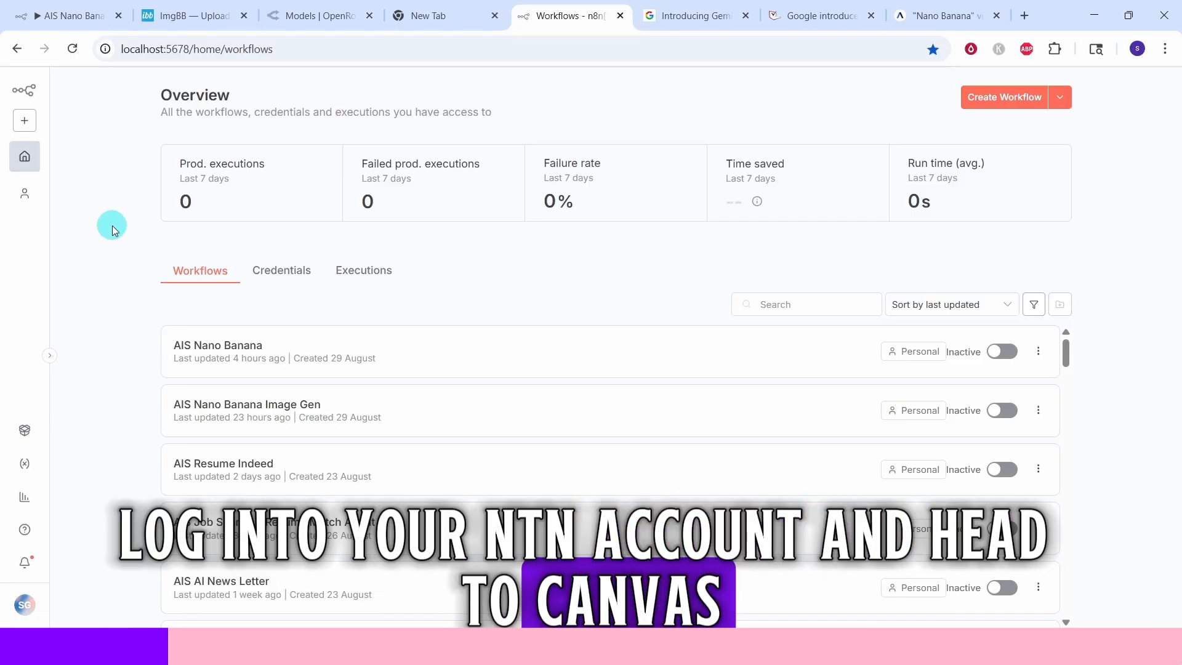
- Create a new n8n workflow and import the AIS Nano Banana JSON file into it
left_click(24, 120)
left_click(46, 159)
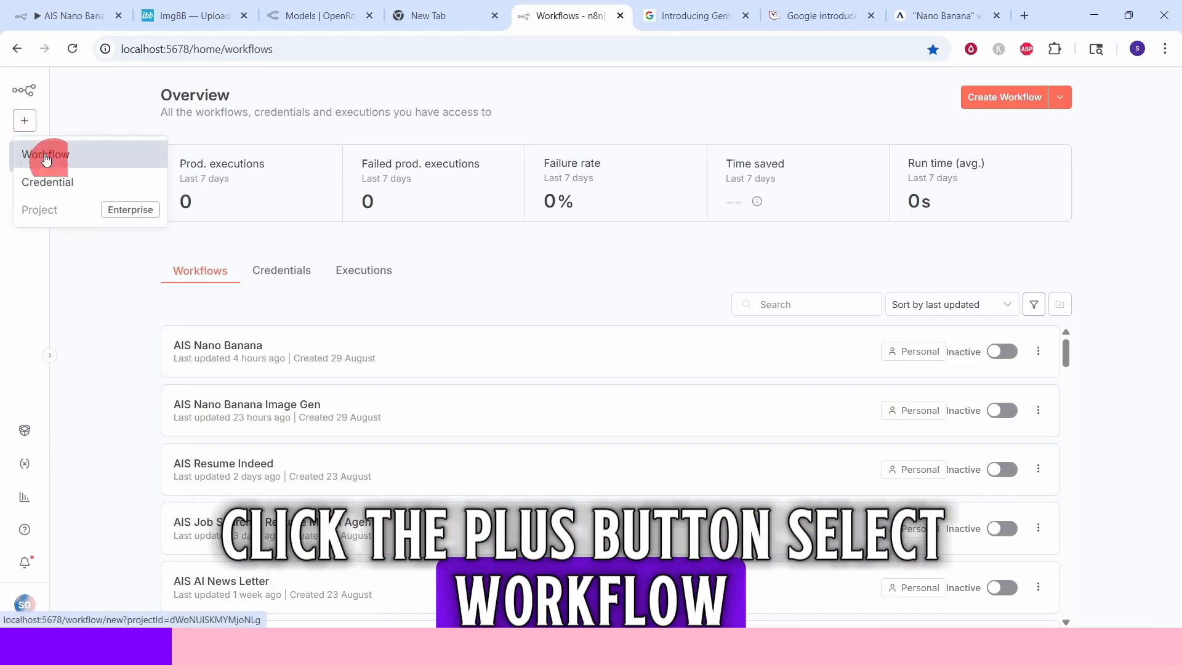
left_click(1028, 91)
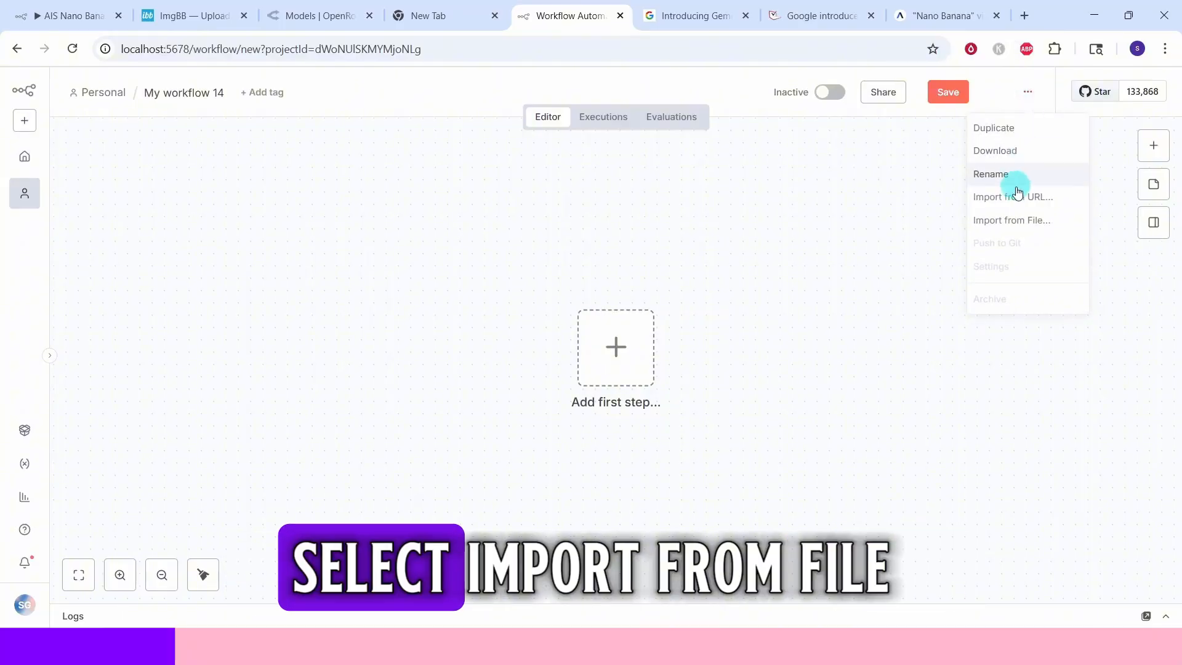
left_click(1008, 219)
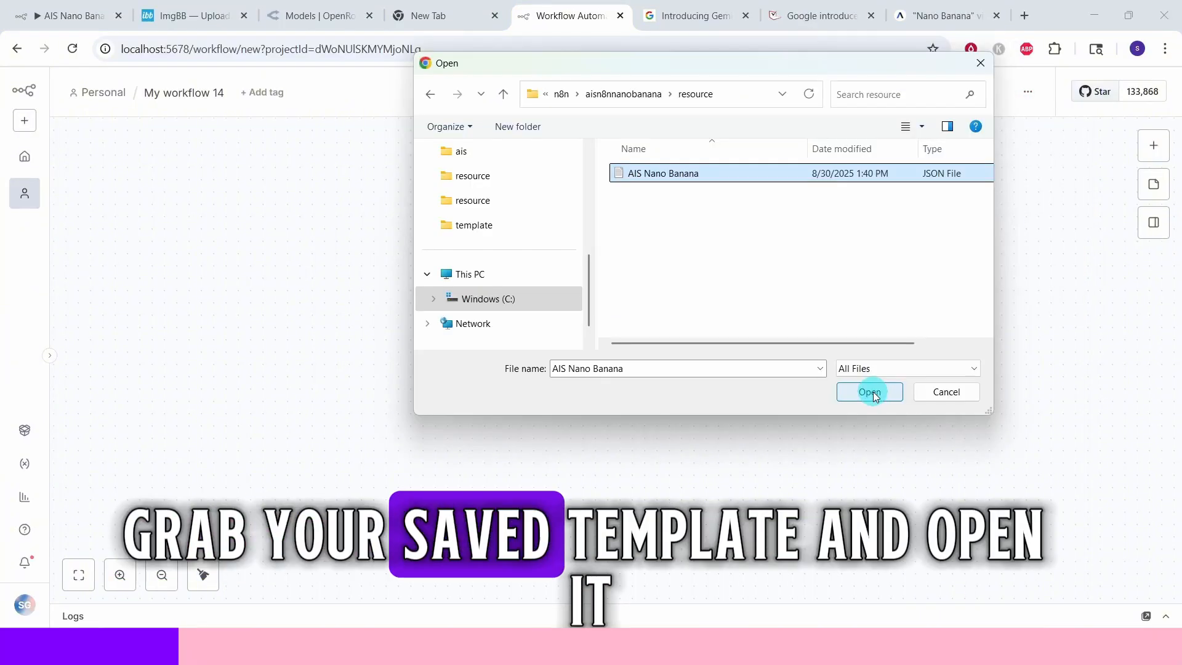
left_click(873, 392)
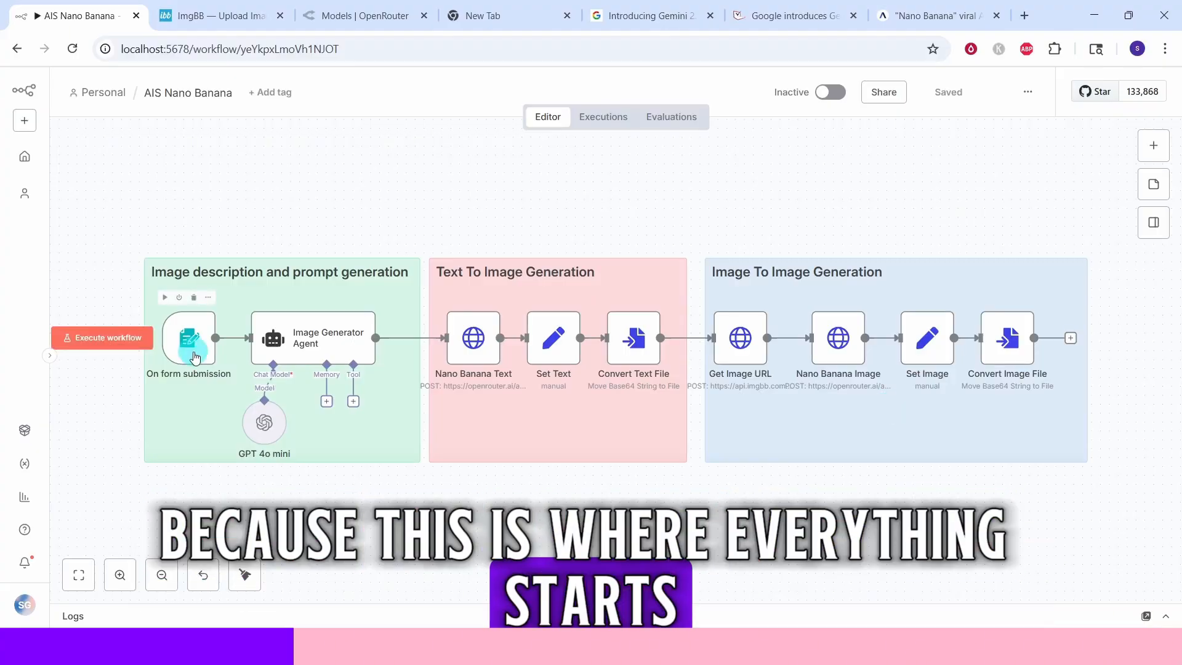
- Examine the form trigger and Image Generator Agent settings, and open the credential choices of the GPT 4o mini model
double_click(195, 357)
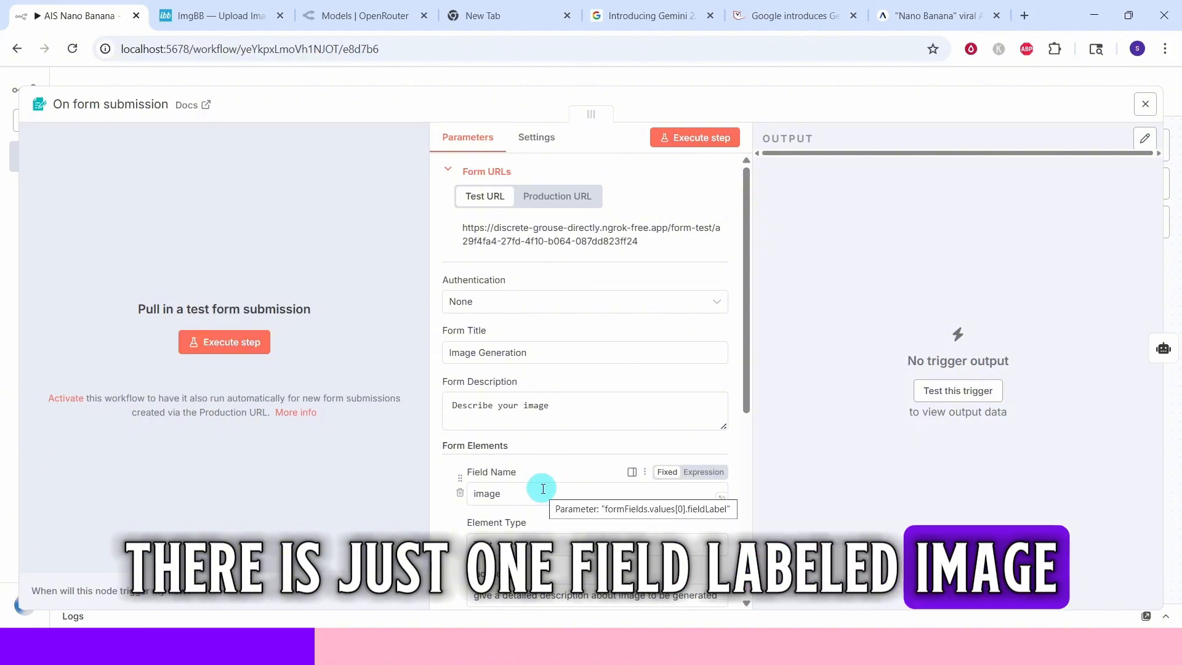
scroll(542, 483, "down", 3)
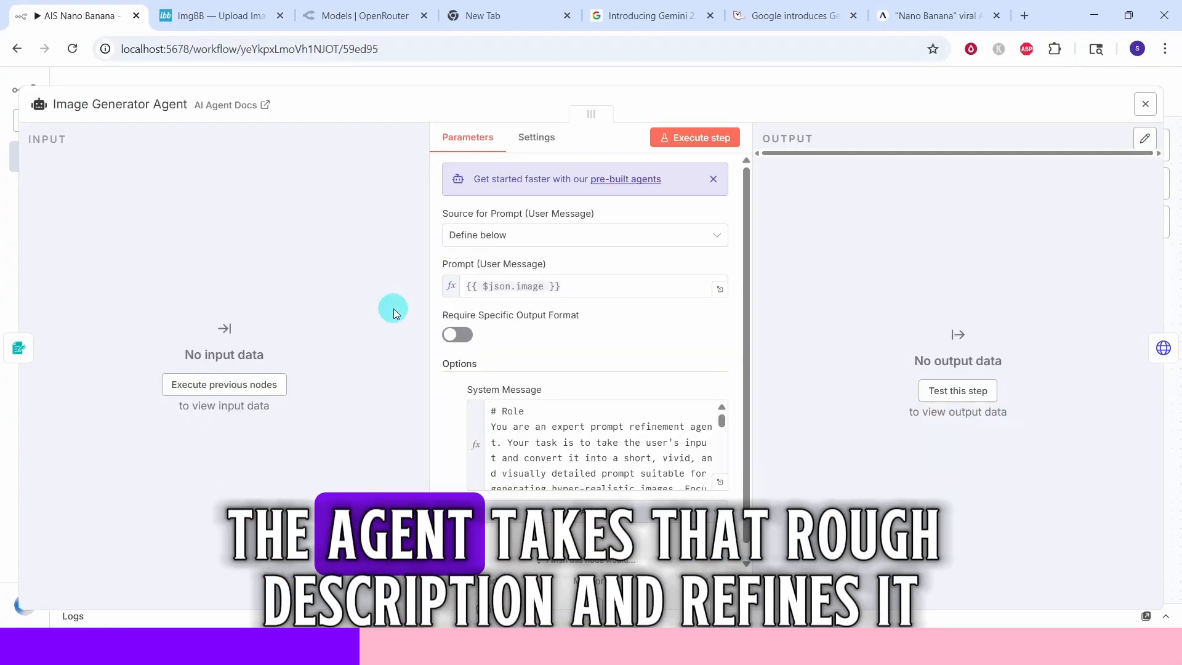
double_click(310, 352)
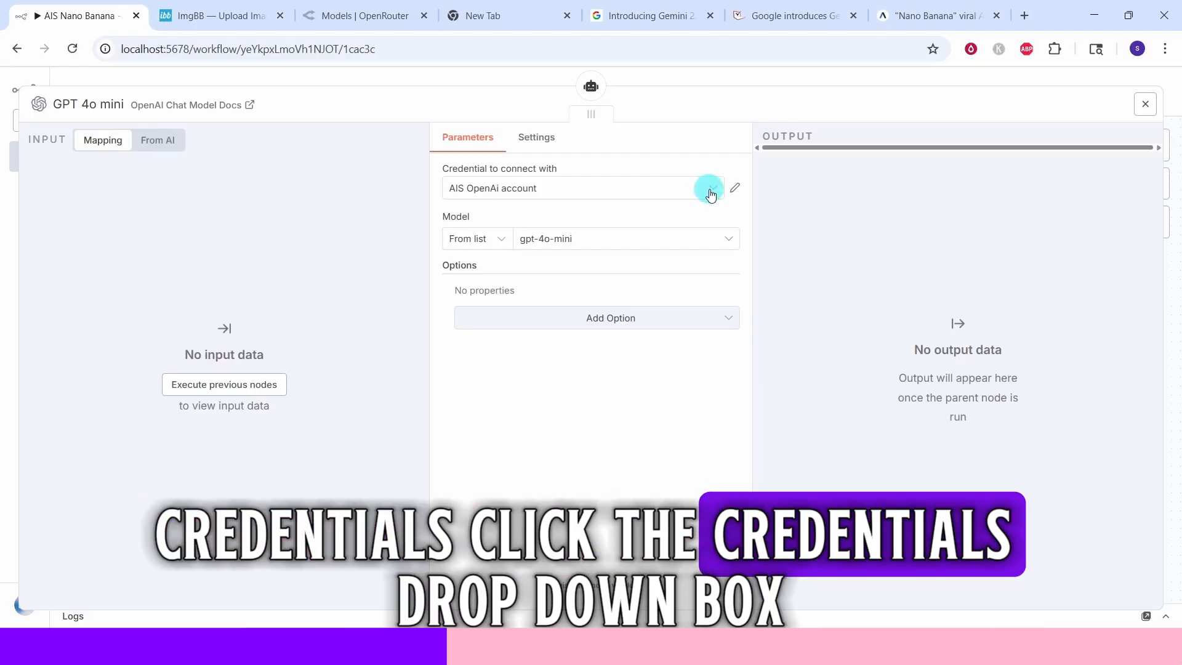
left_click(709, 191)
left_click(552, 308)
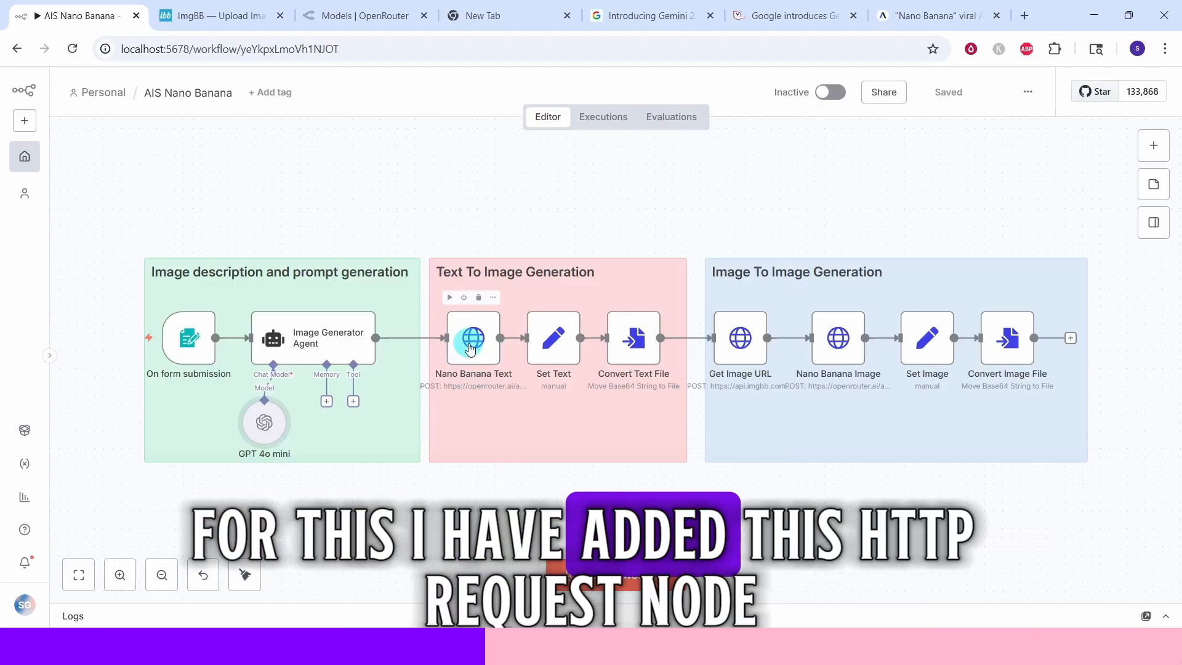
- Inspect the Nano Banana Text node, and examine the curl example for Gemini 2.5 Flash Image Preview (free) on OpenRouter
double_click(471, 349)
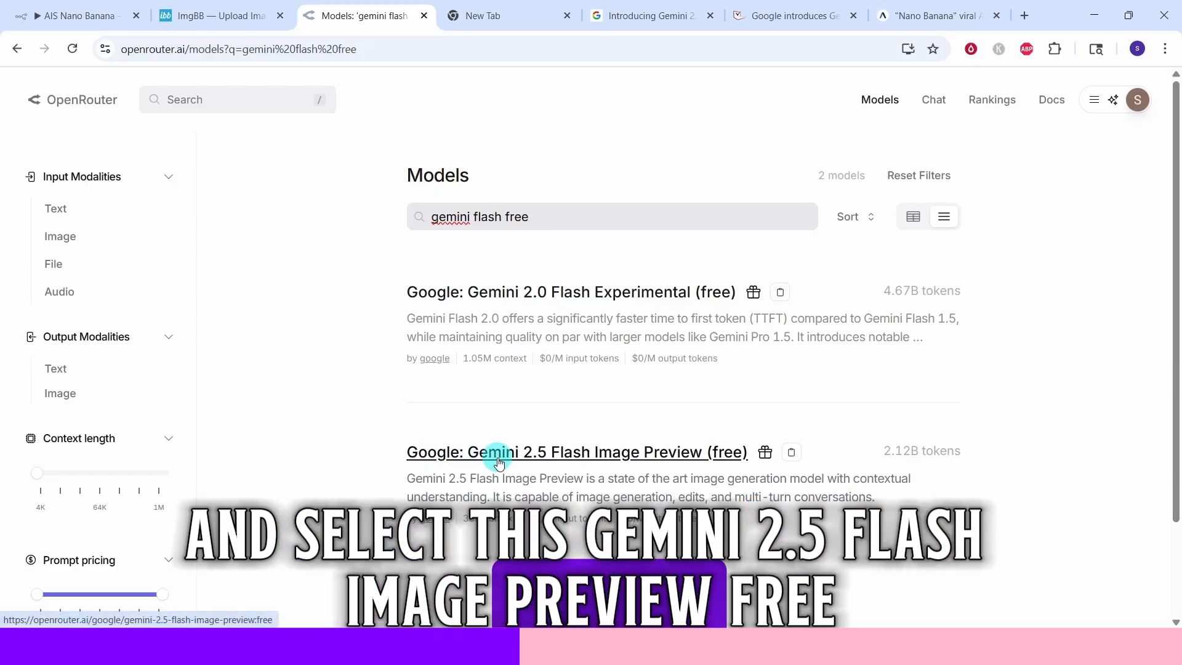
left_click(497, 460)
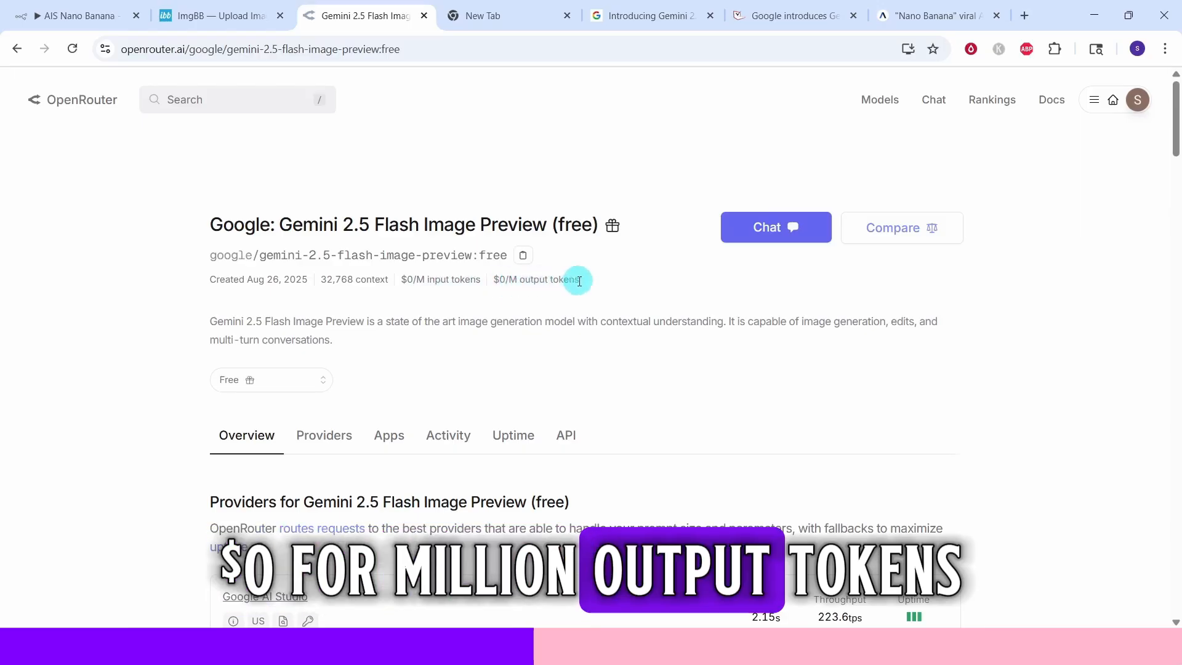
scroll(629, 386, "down", 10)
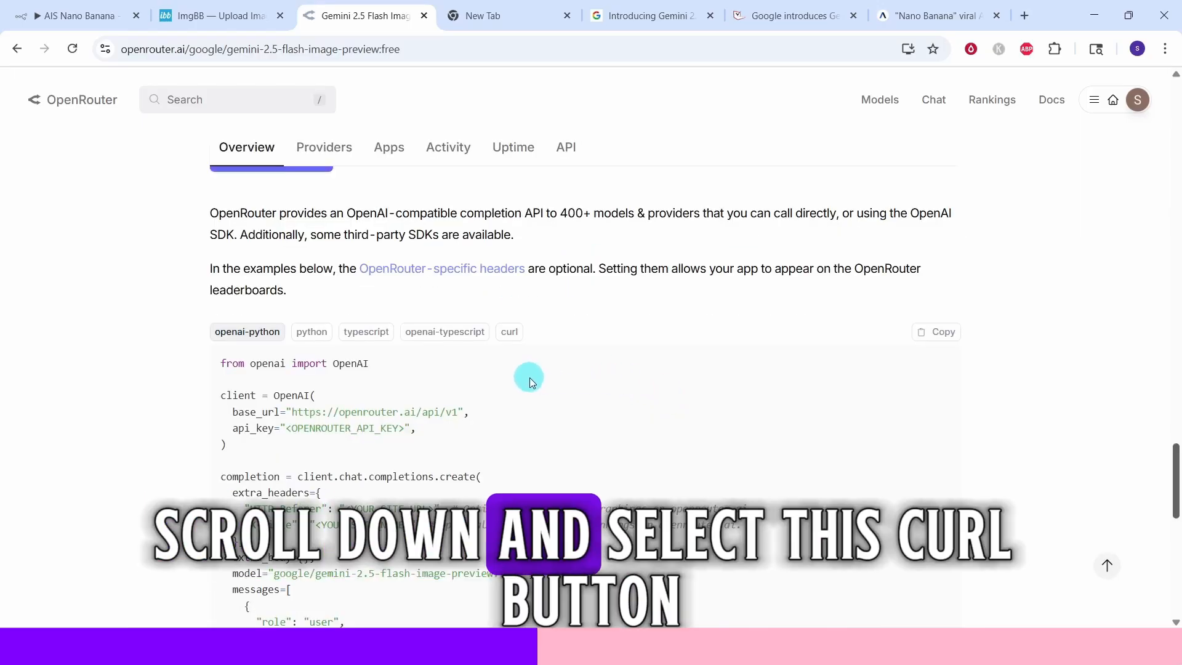
left_click(507, 335)
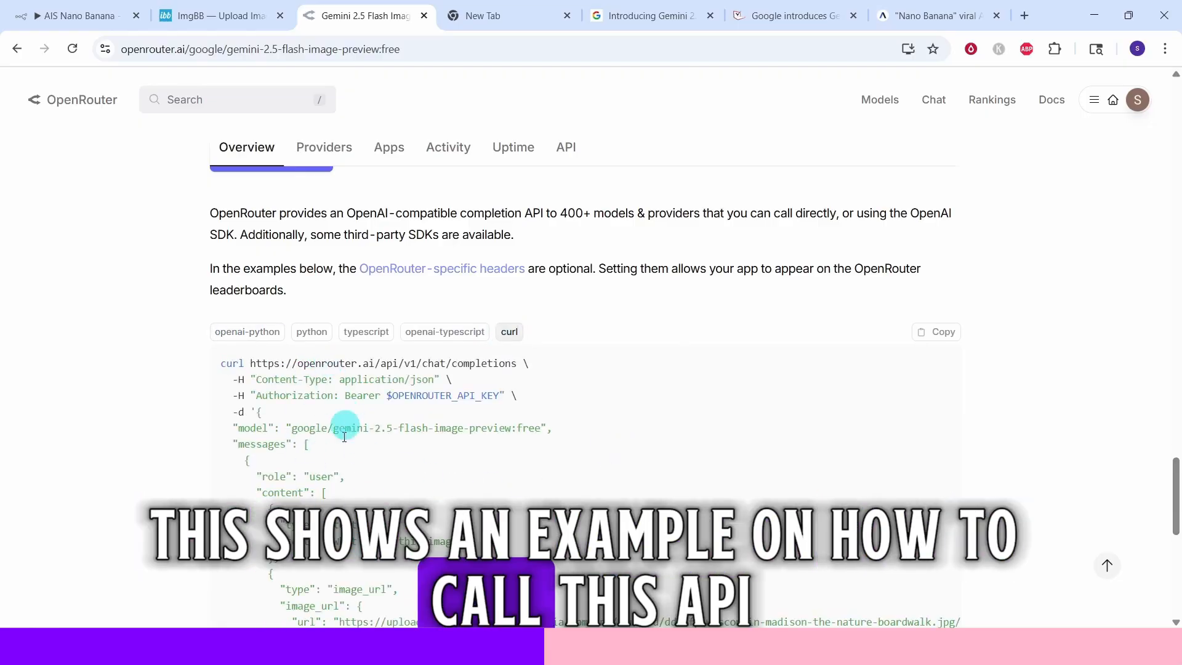
scroll(387, 448, "down", 3)
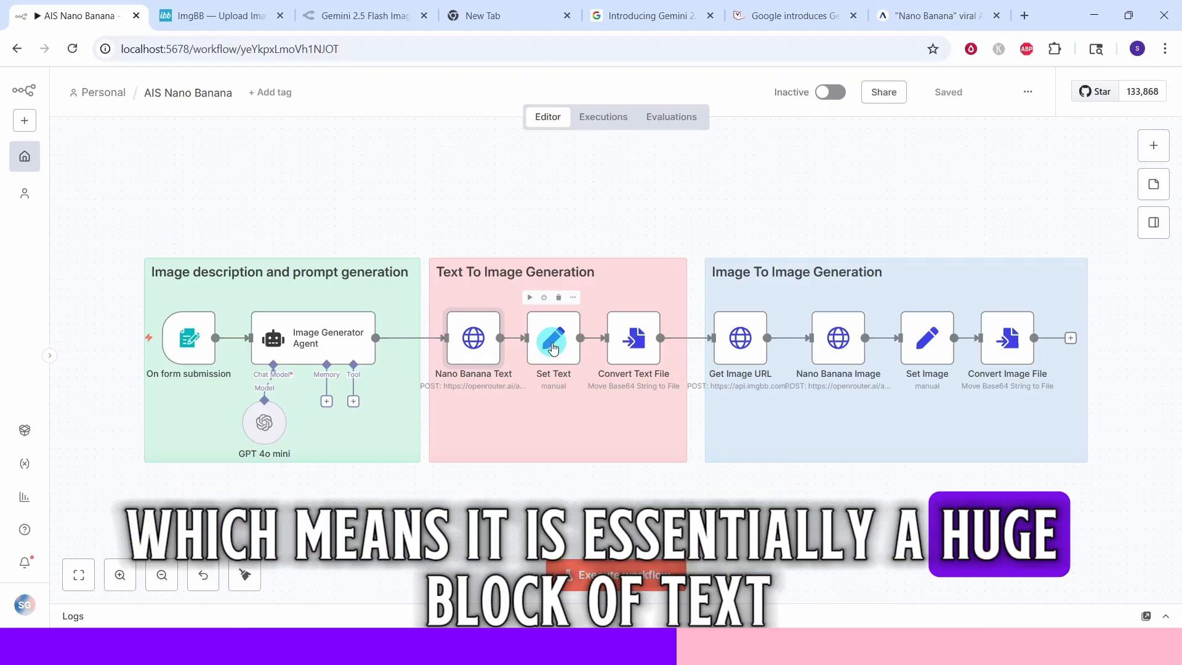
- Inspect the settings of the Set Text and Convert Text File nodes in the n8n workflow
left_click(553, 348)
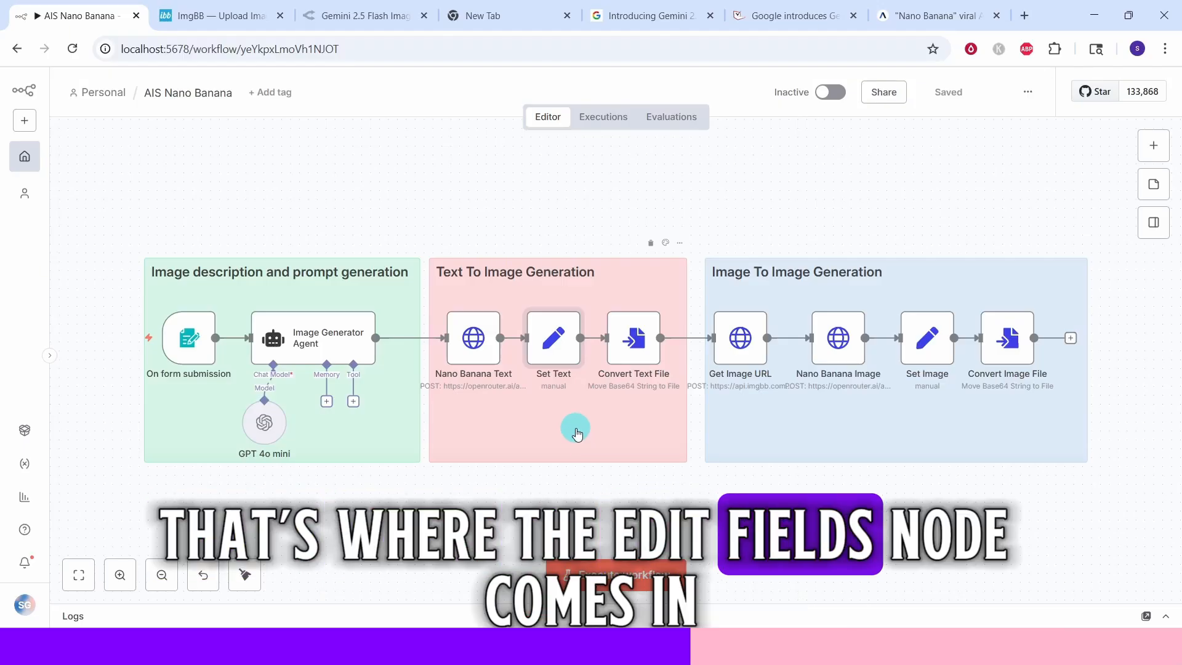
double_click(554, 338)
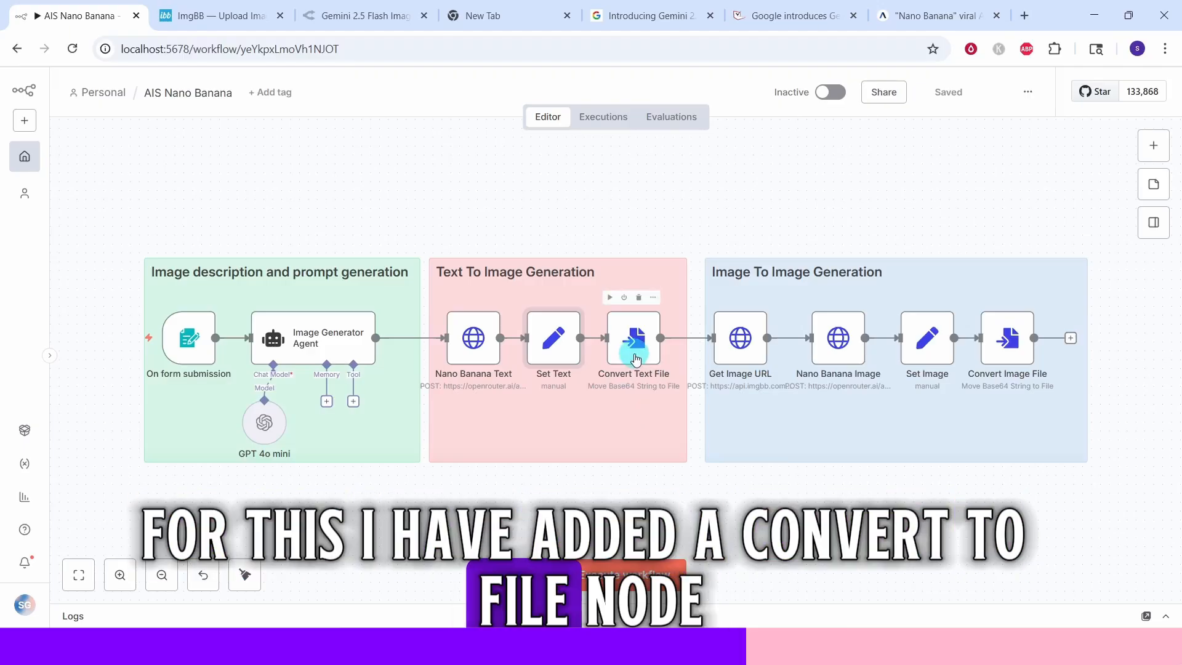
double_click(636, 358)
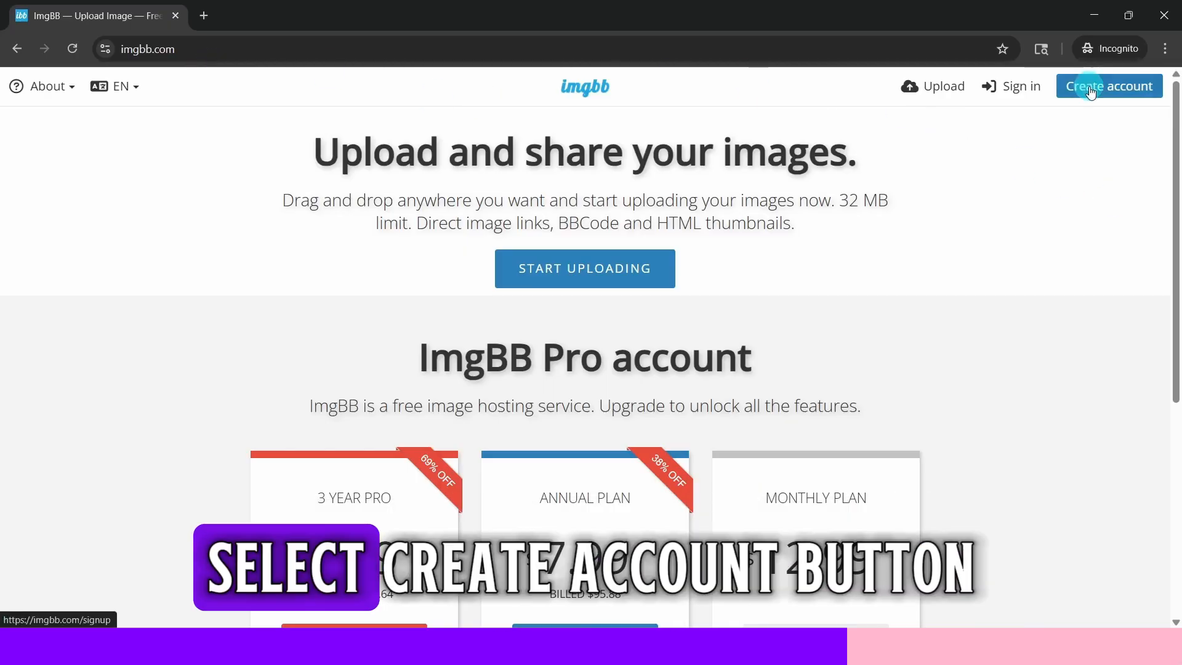
- Open the ImgBB sign-up page, and examine the upload endpoint and required parameters on ImgBB's API page
left_click(1091, 90)
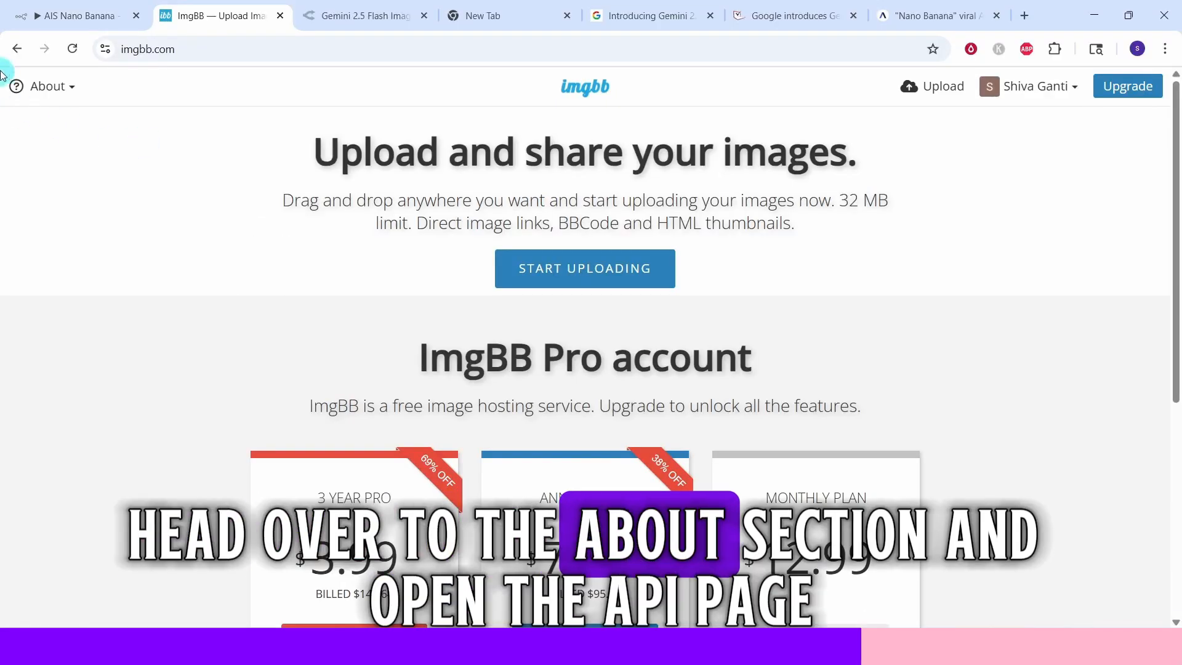
left_click(38, 89)
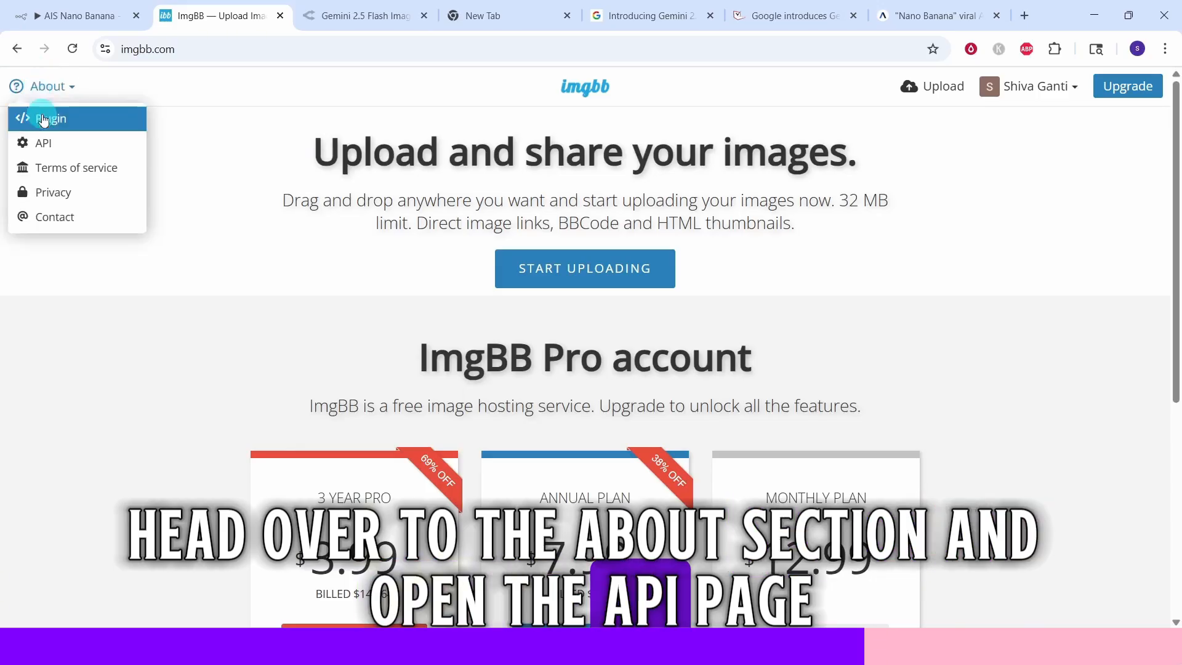
left_click(37, 143)
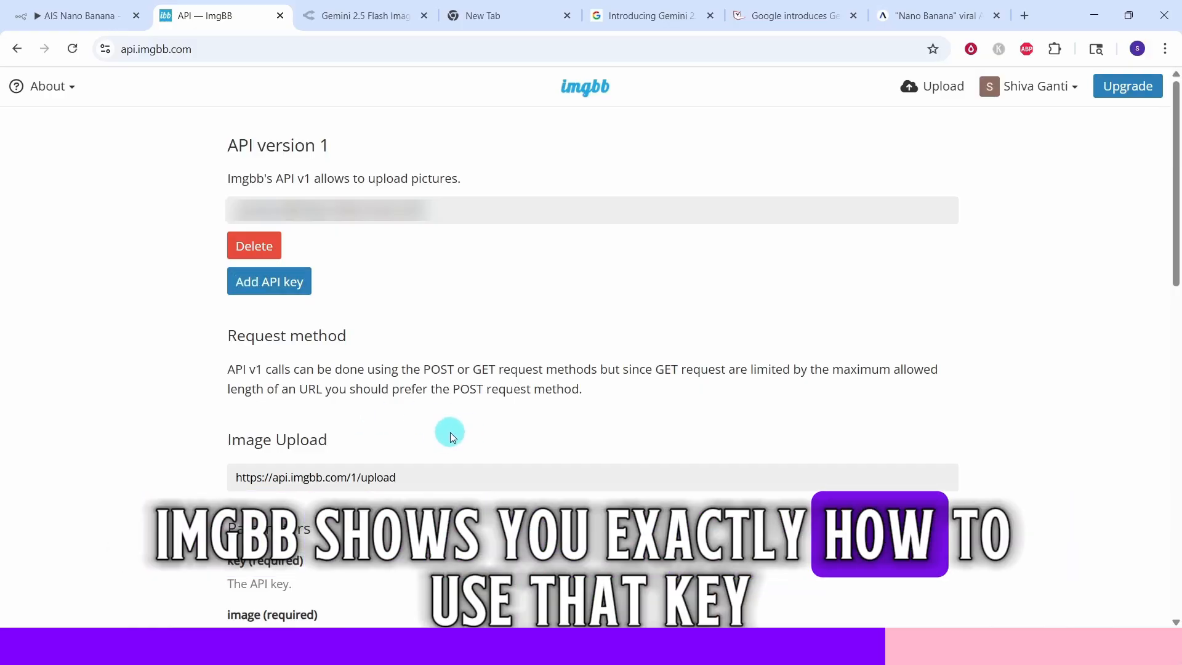
mouse_move(420, 480)
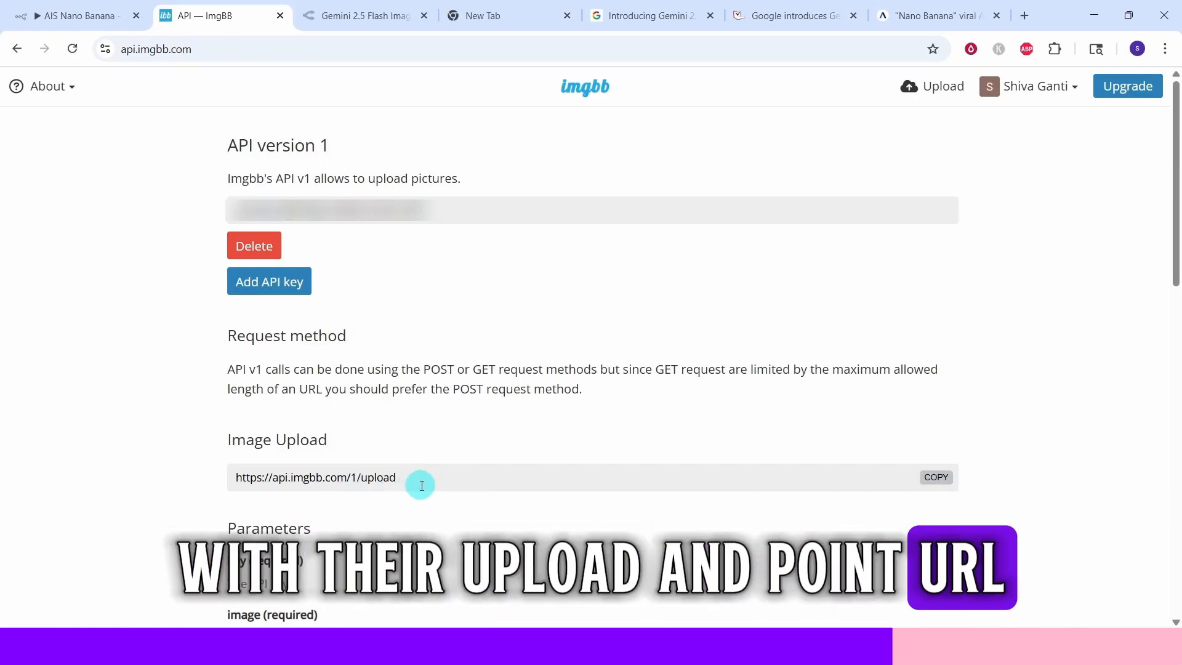
scroll(444, 462, "down", 2)
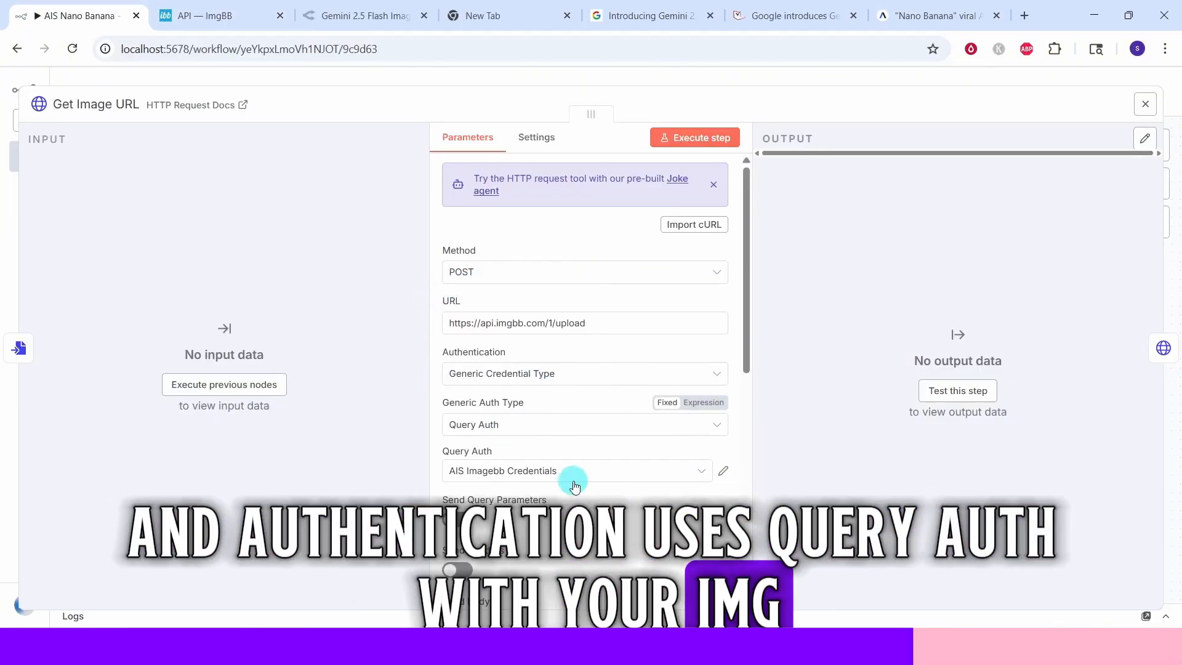
- Examine the authentication and body parameters of the Get Image URL and Nano Banana Image request nodes in n8n
scroll(540, 259, "down", 6)
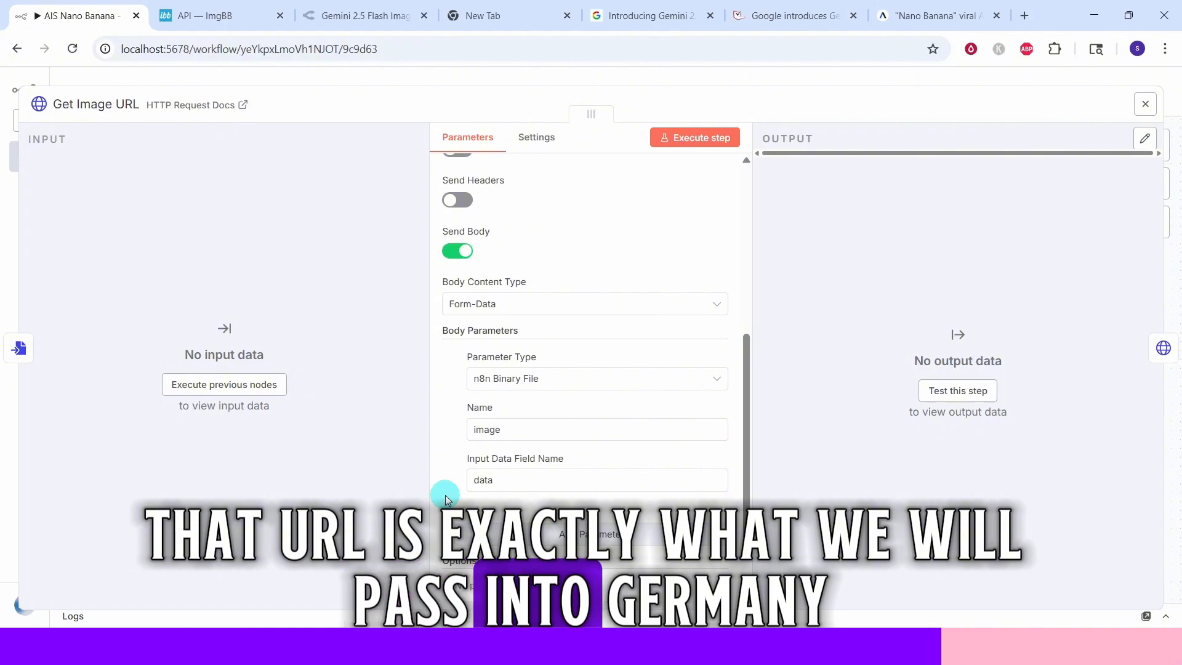
key("Escape")
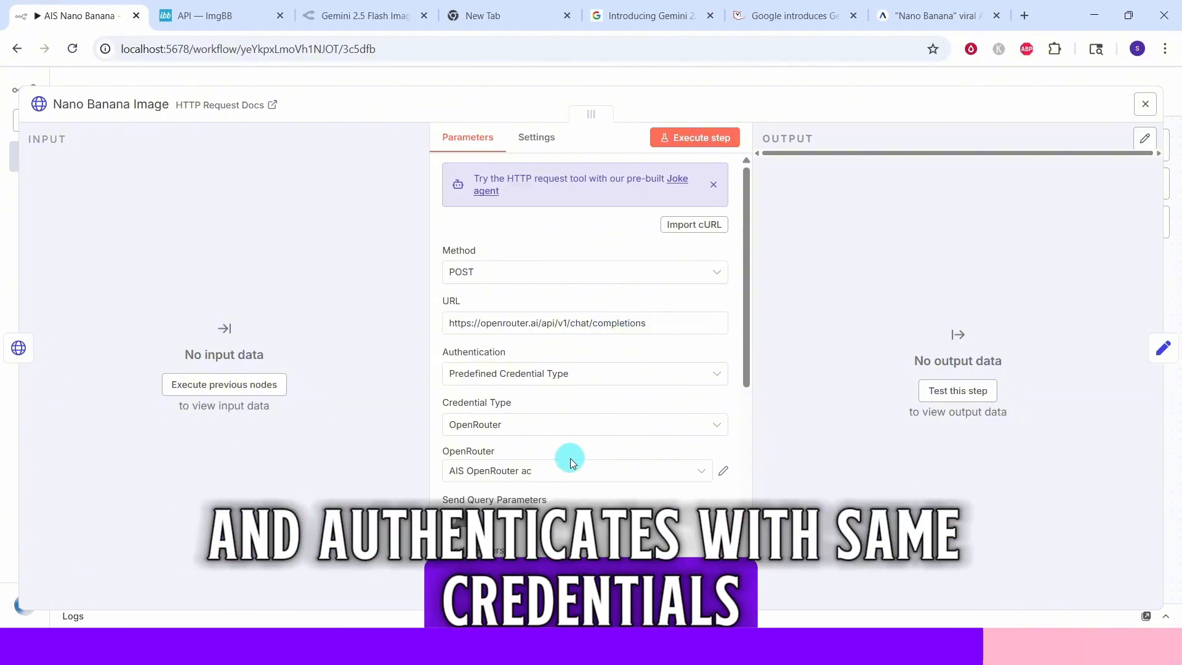
scroll(570, 458, "down", 6)
left_click(612, 438)
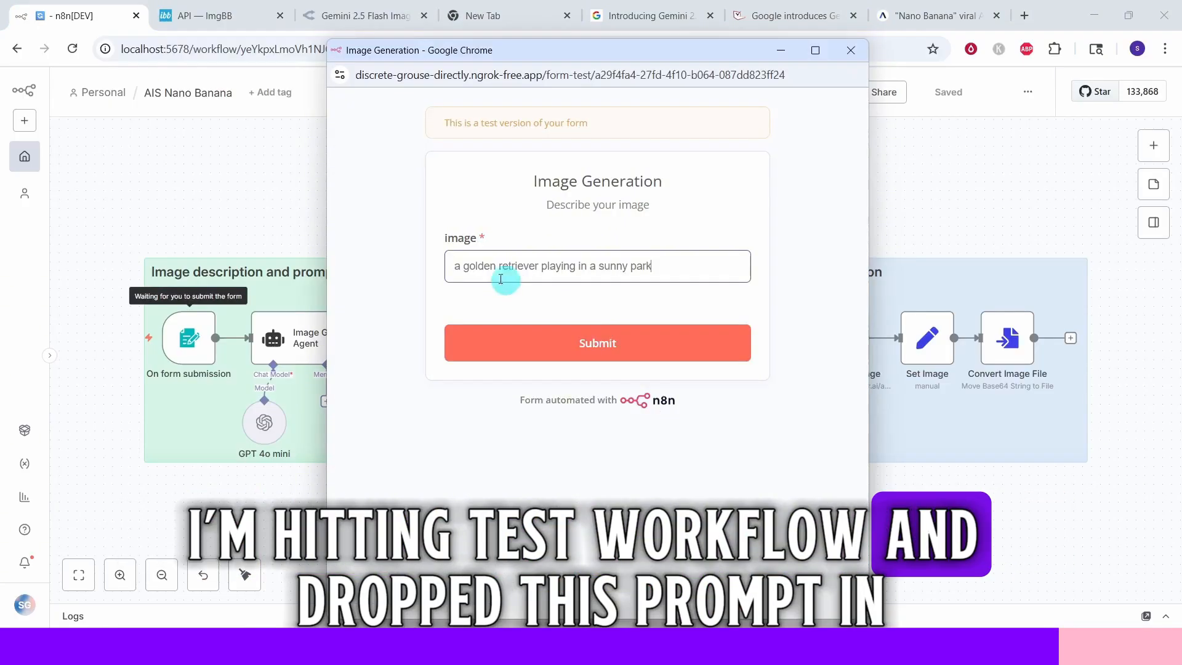
- Submit the test form with "a golden retriever playing in a sunny park", and view the output images of Convert Text File and Convert Image File
left_click(618, 265)
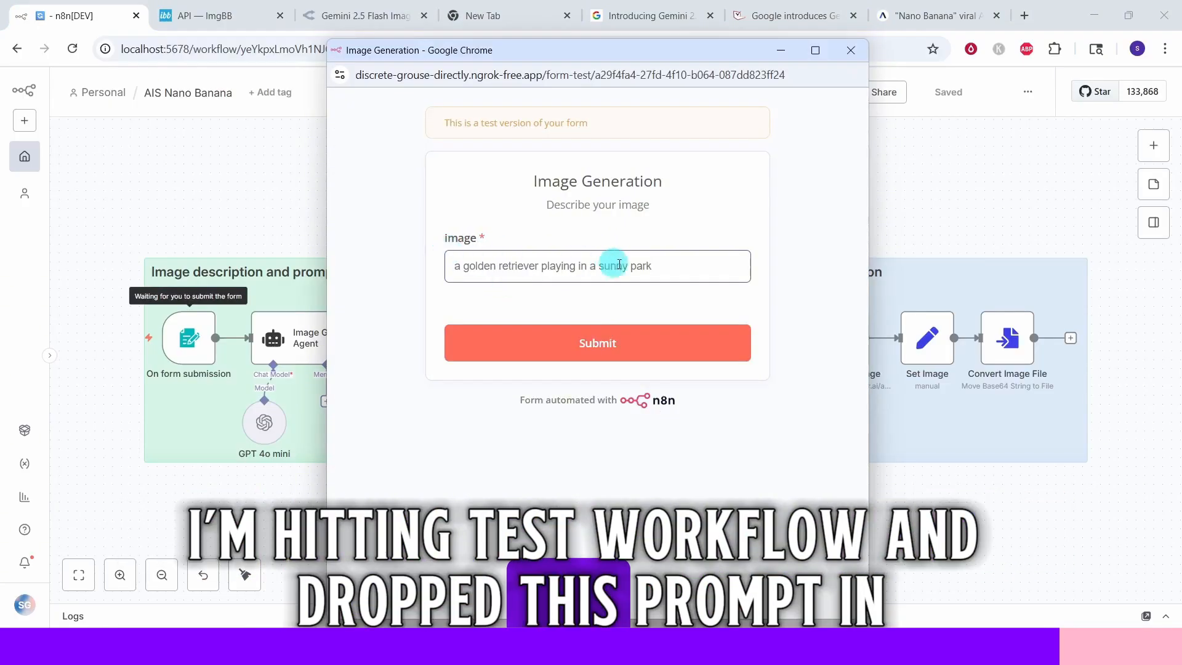
left_click(601, 354)
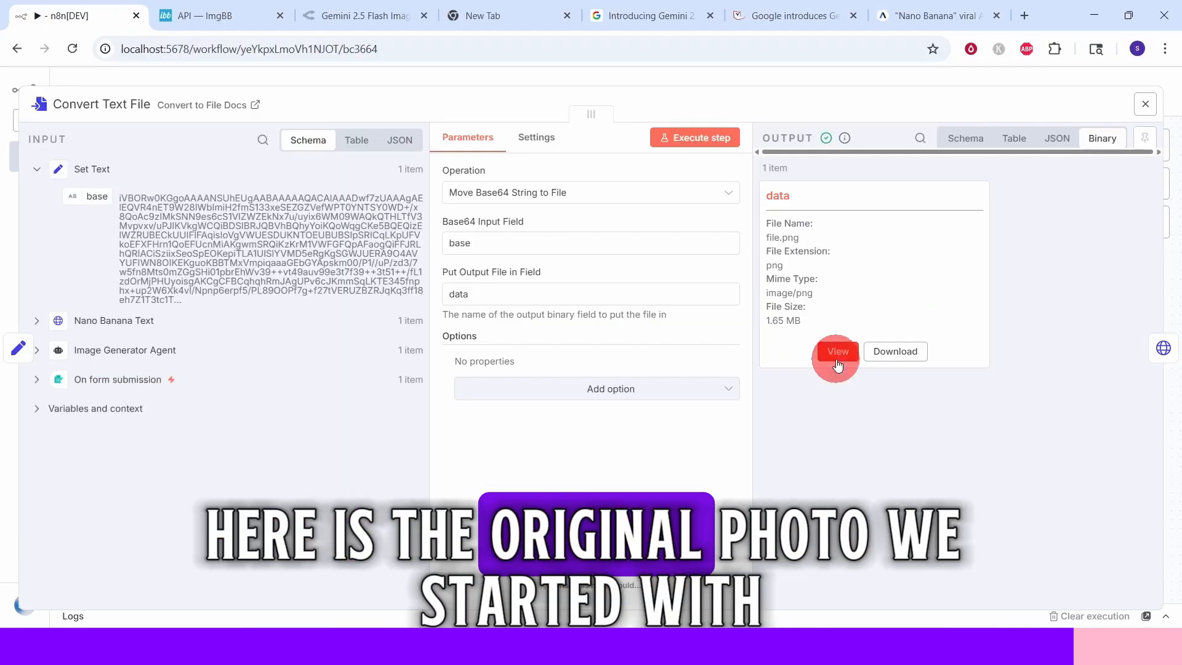
left_click(834, 352)
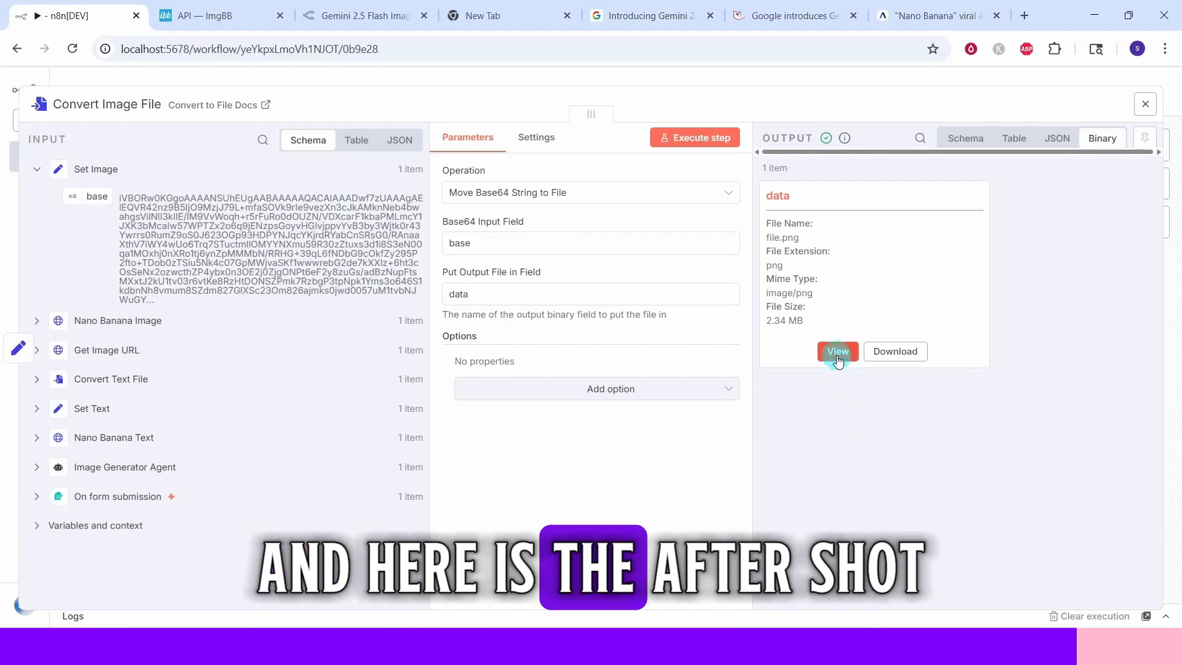
left_click(837, 352)
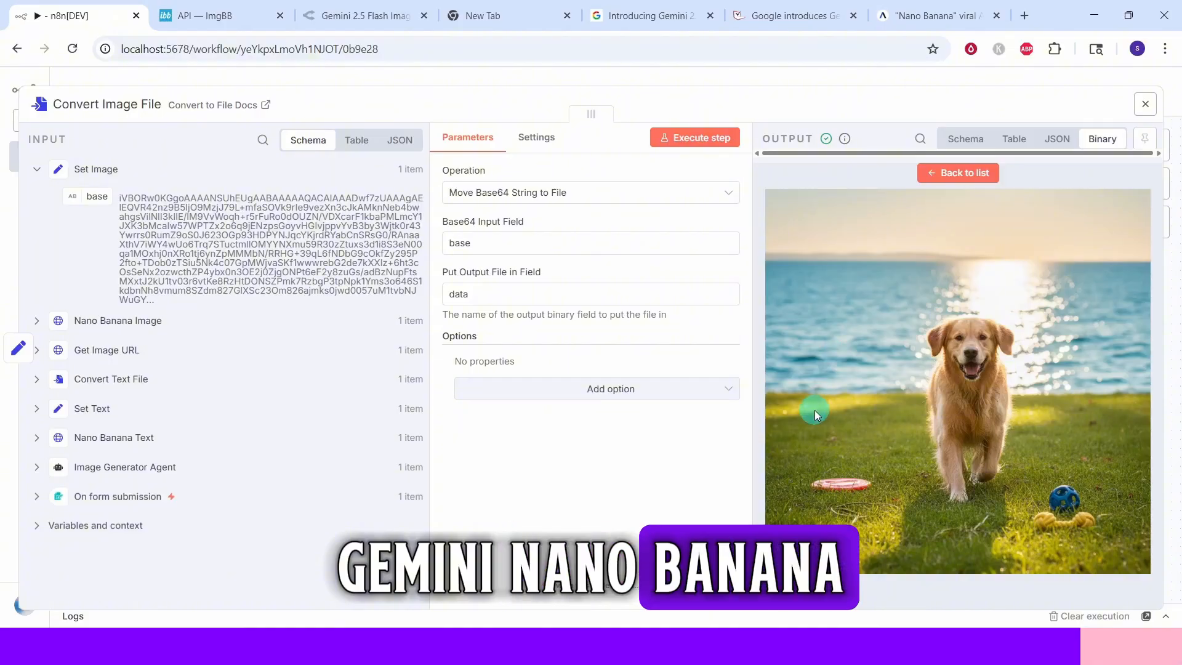